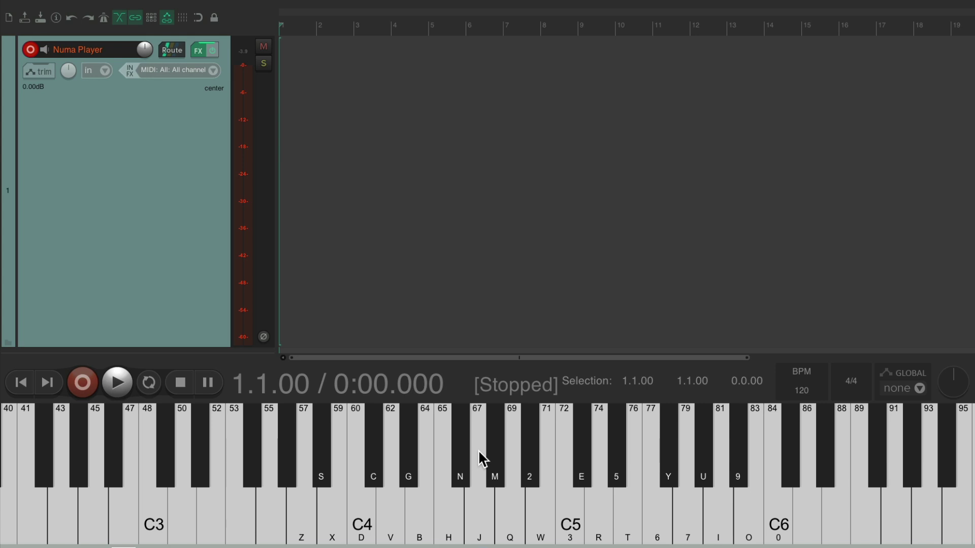
Run 'MIDI: Insert recent retroactively recorded MIDI for armed tracks' from the action list filtered by 'retro'.
mouse_move(258, 3)
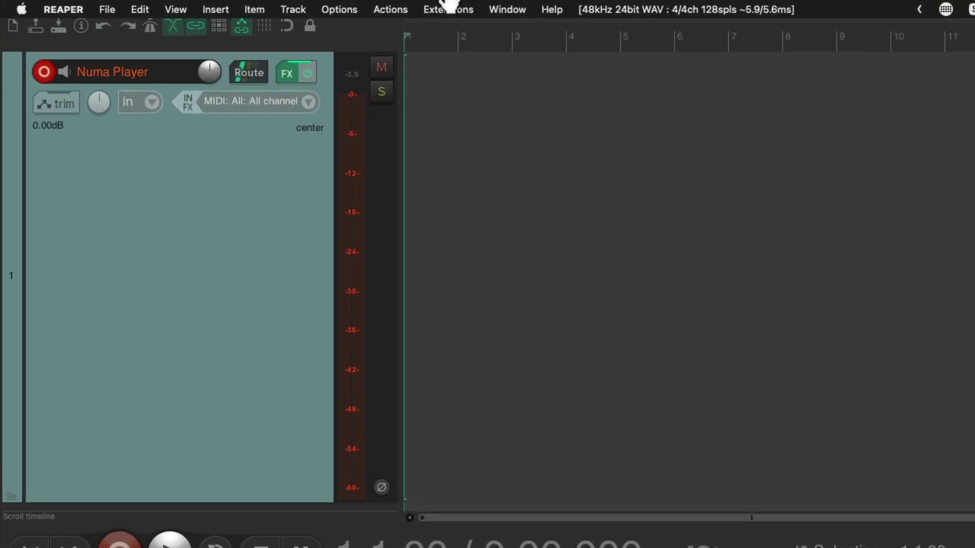
left_click(376, 6)
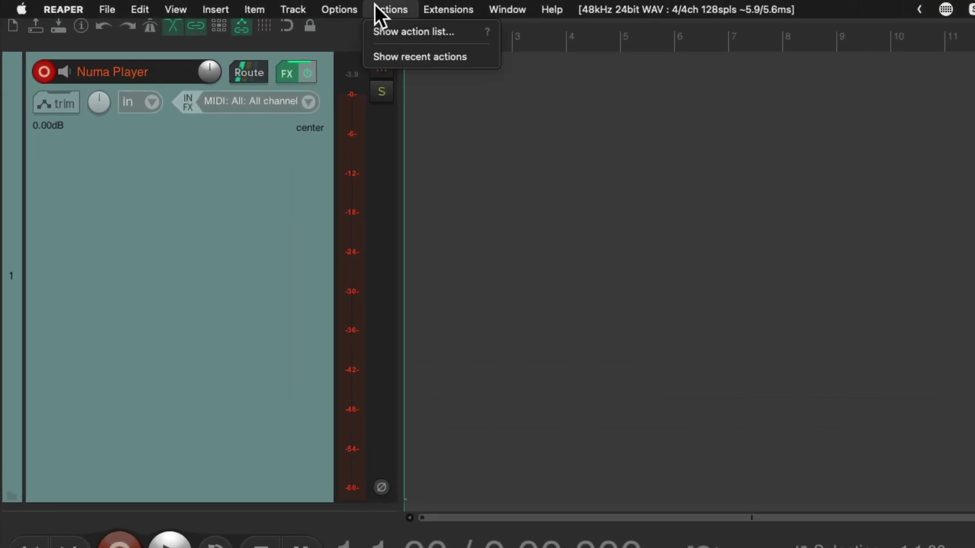
left_click(367, 34)
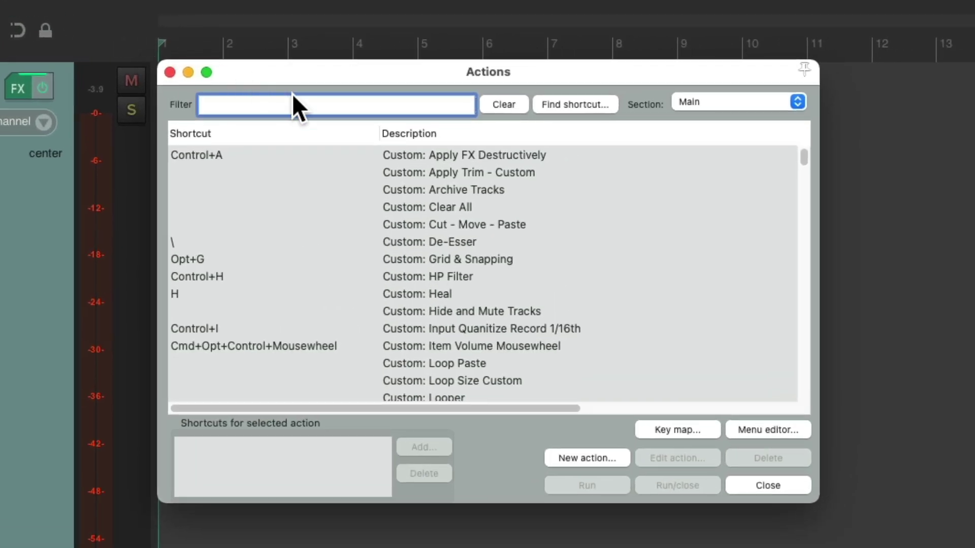
type("retro")
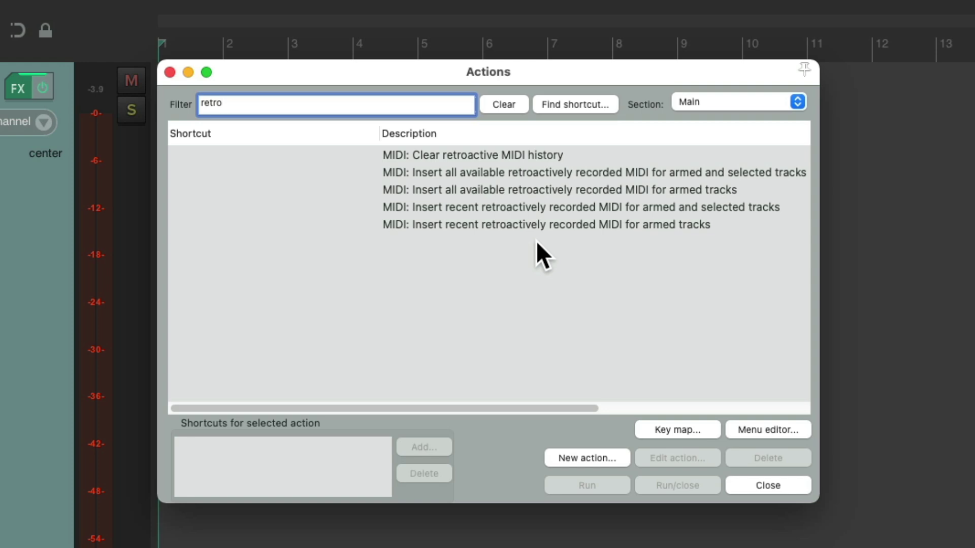
left_click(520, 226)
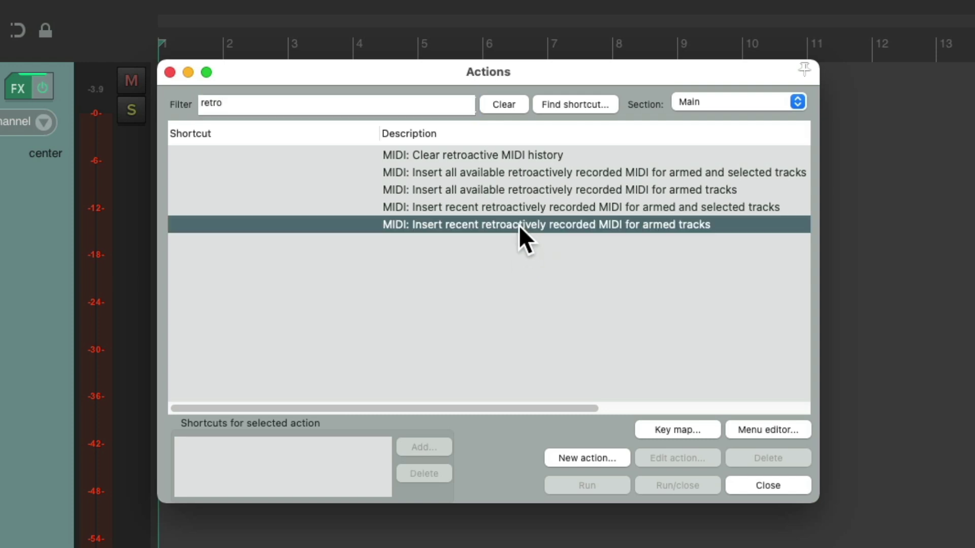
double_click(497, 230)
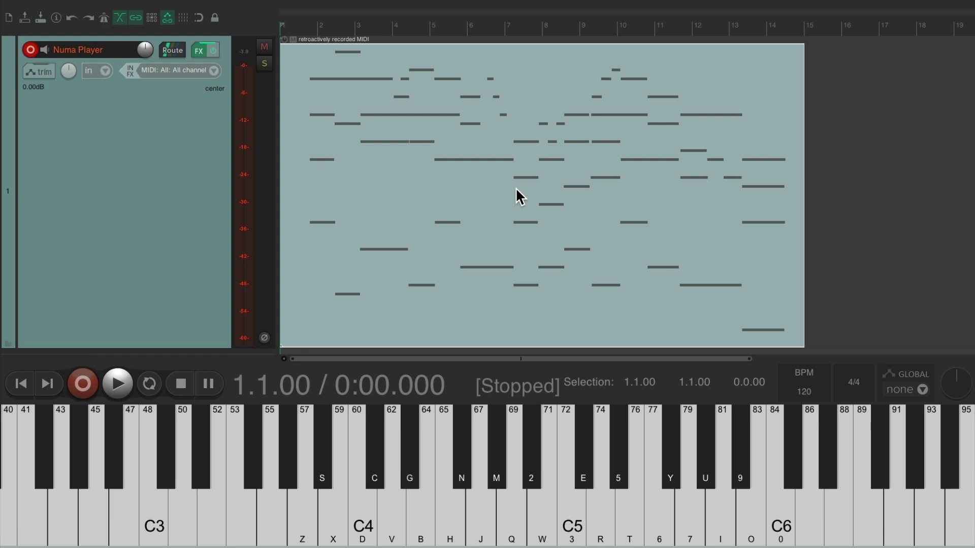
key("space")
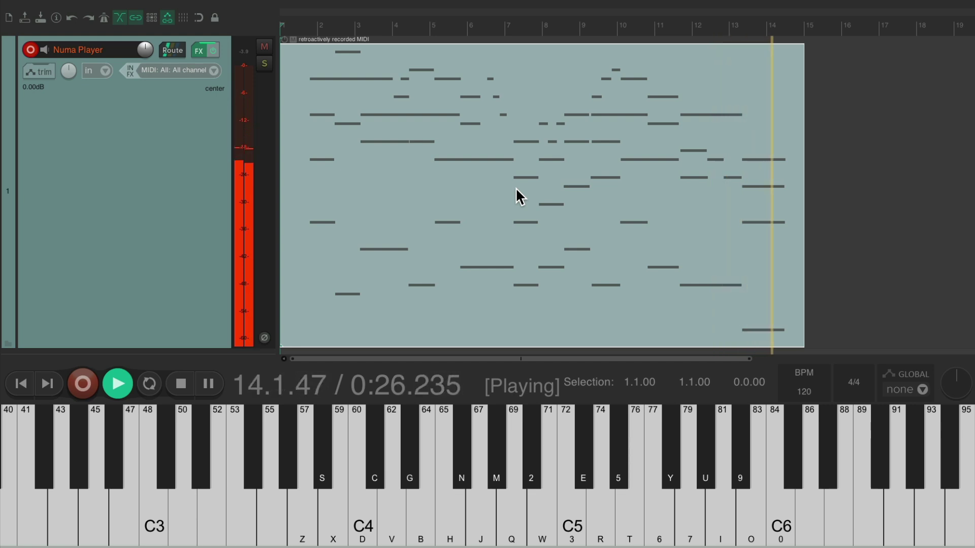
key("space")
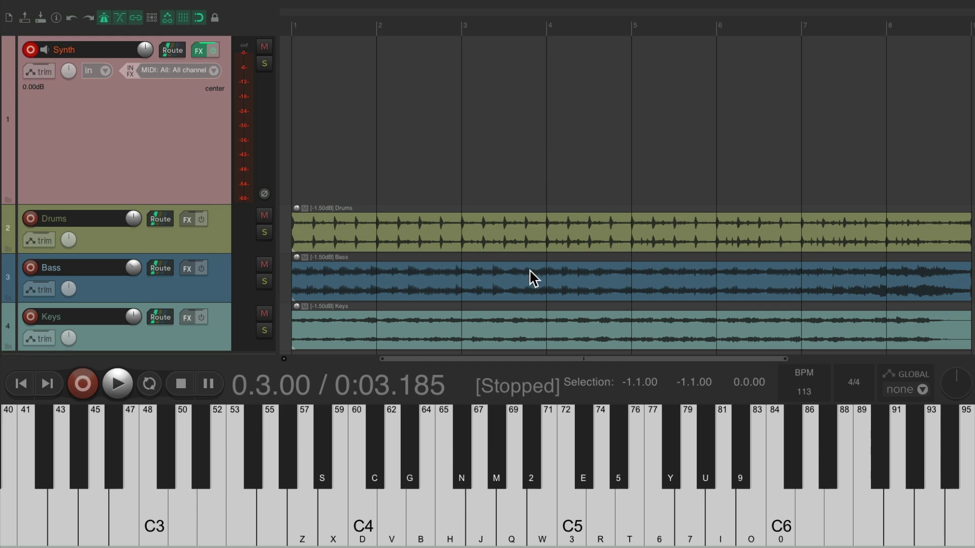
Play the Drums, Bass and Keys tracks briefly, then stop playback.
key("space")
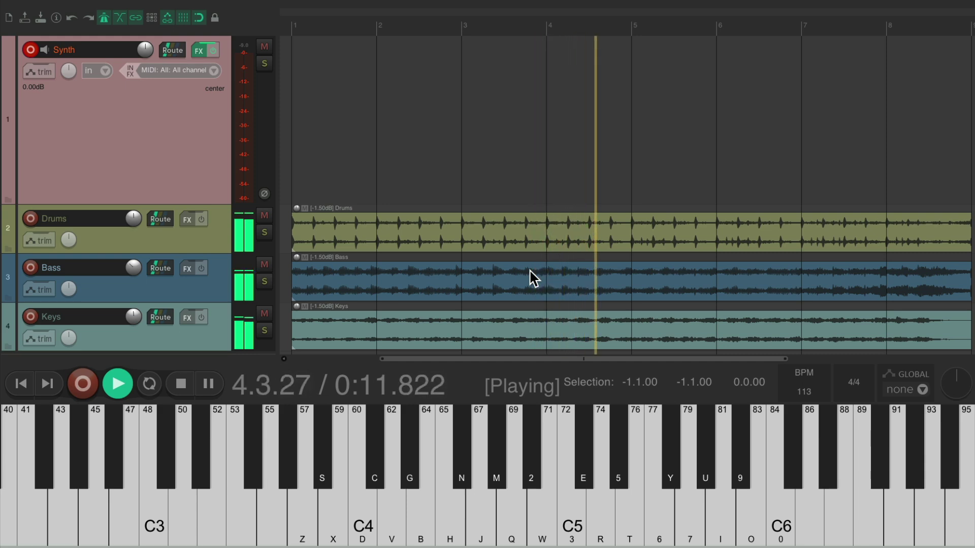
key("space")
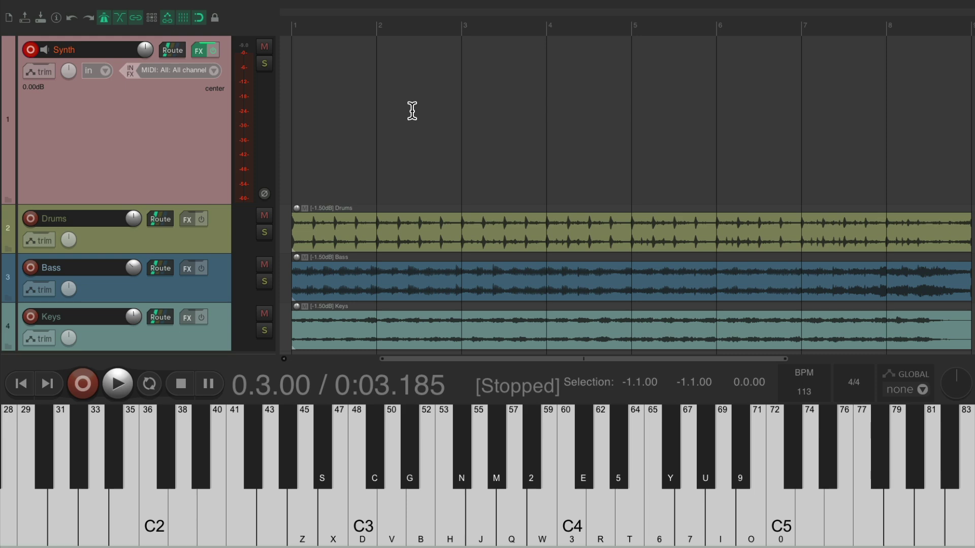
key("space")
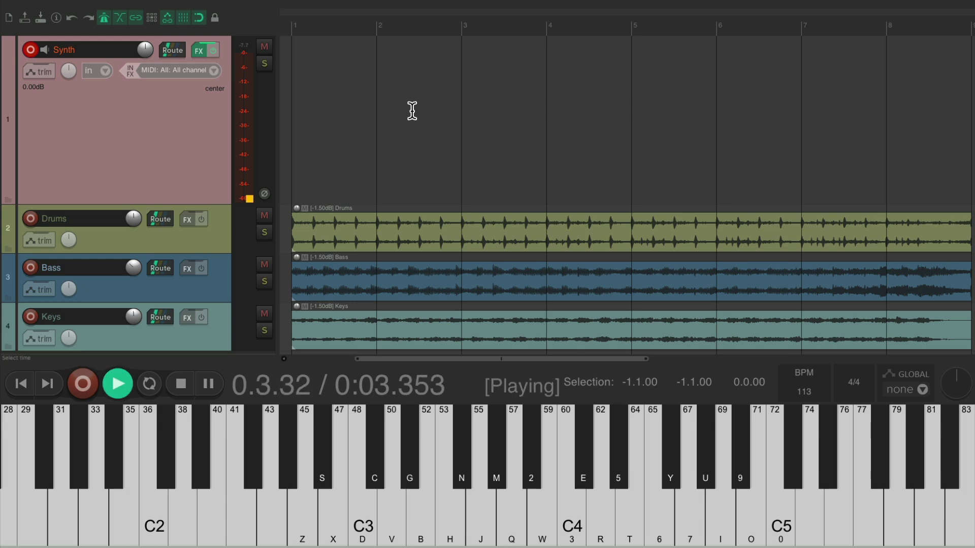
key("3")
key("j")
key("3")
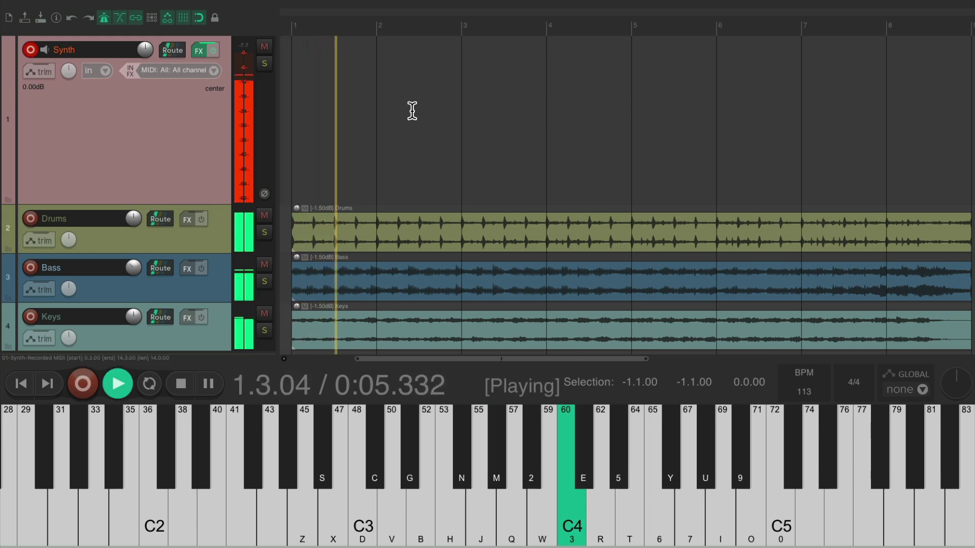
key("5")
key("r")
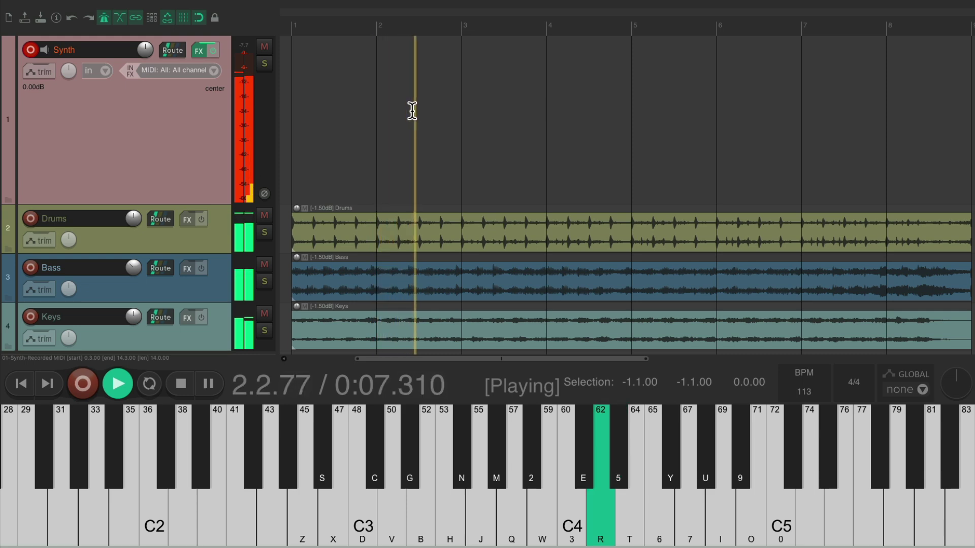
key("r")
key("2")
key("3")
key("j")
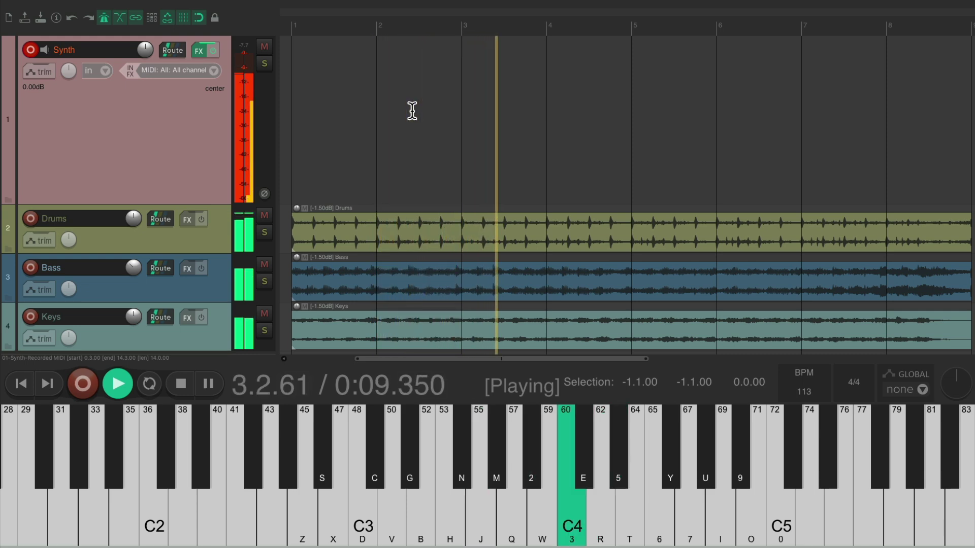
key("m")
key("m")
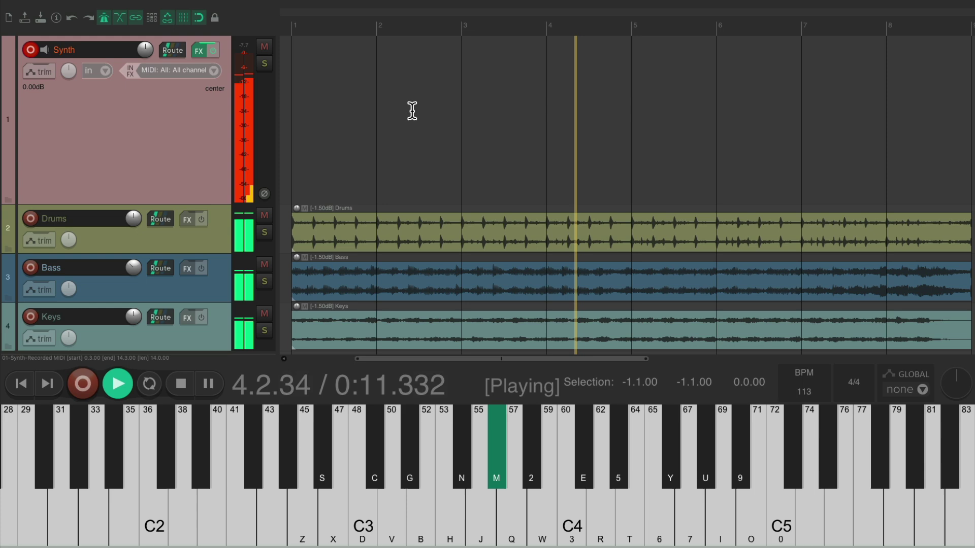
key("2")
key("e")
key("3")
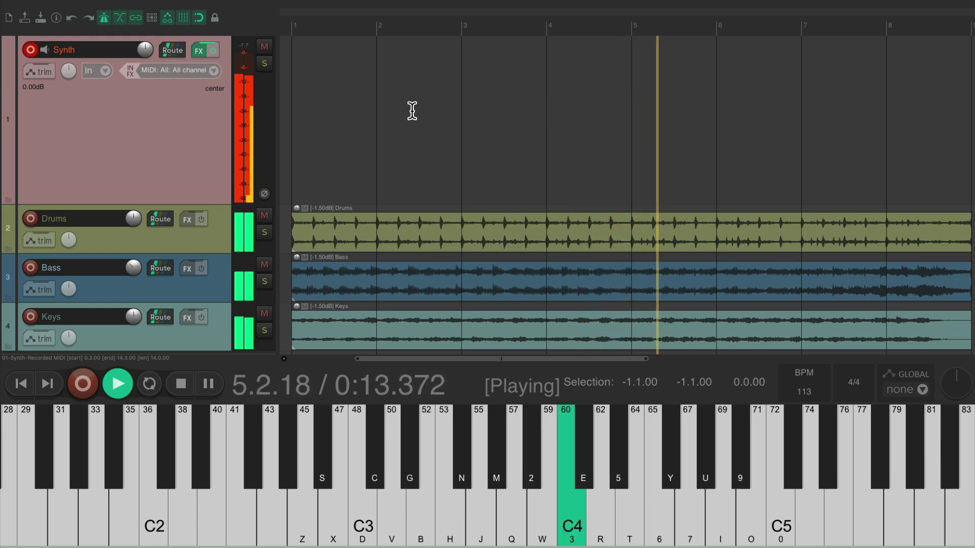
key("5")
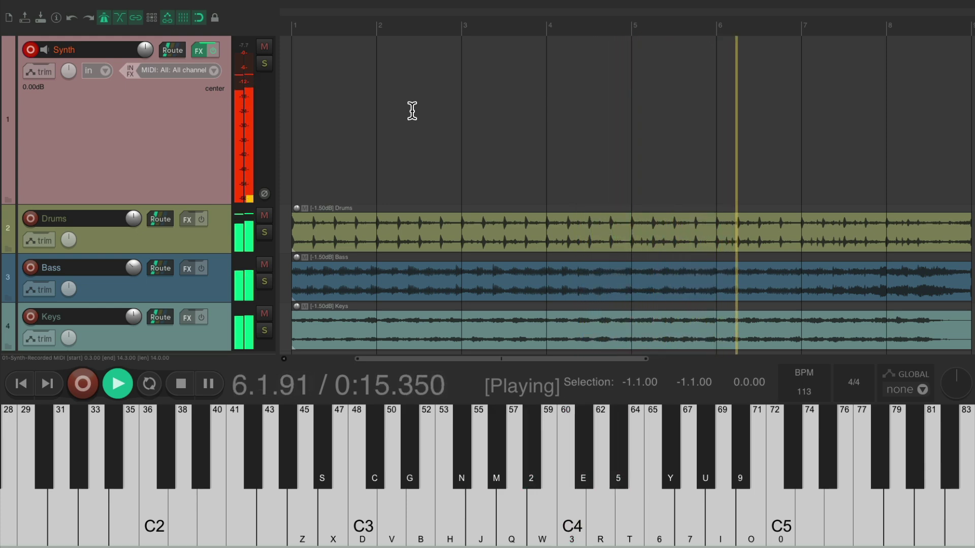
key("r")
key("r")
key("2")
key("3")
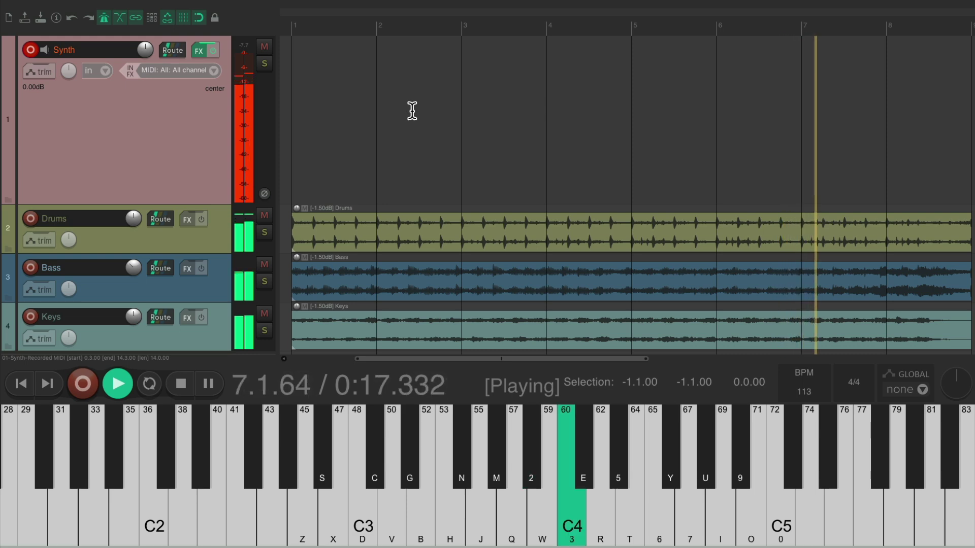
key("j")
key("m")
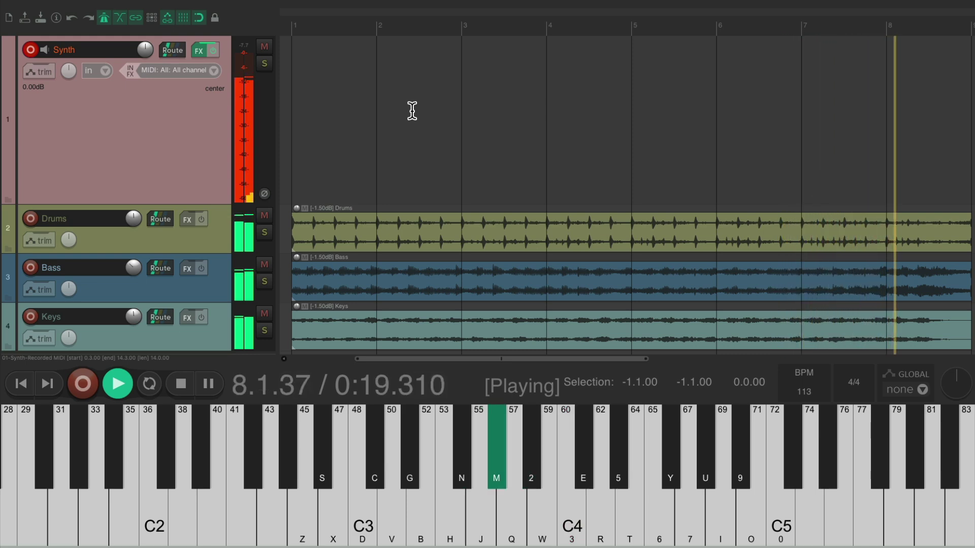
key("m")
key("2")
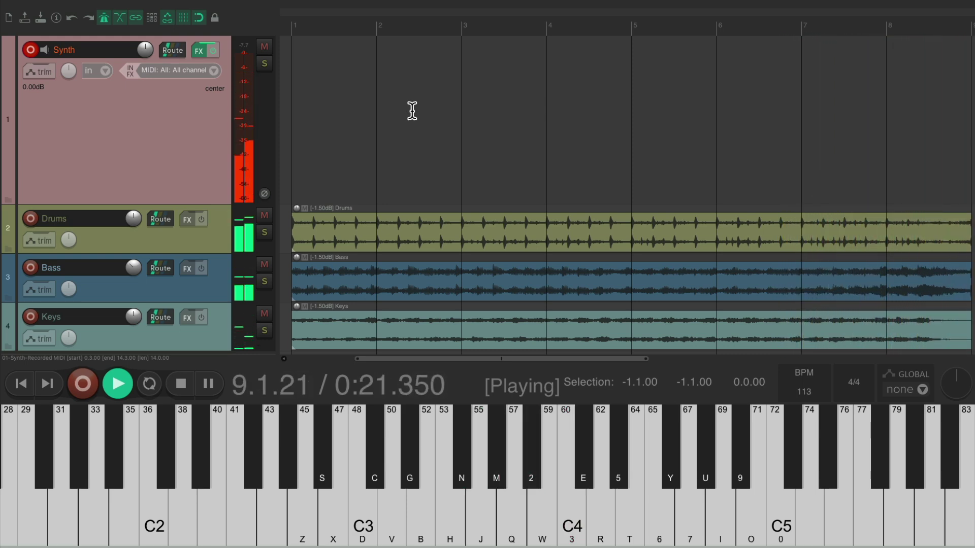
key("space")
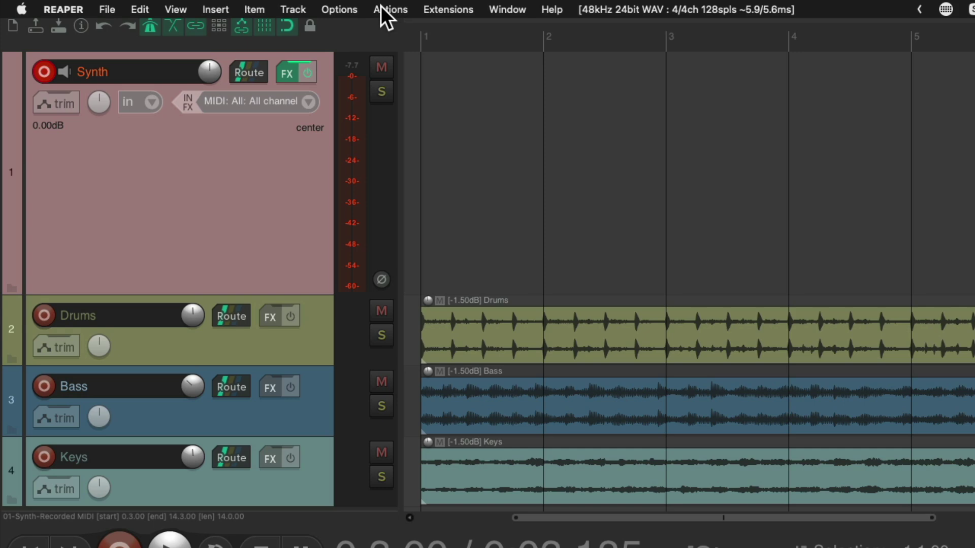
Filter the action list by 'retro' and select 'Insert recent retroactively recorded MIDI for armed tracks'.
left_click(264, 7)
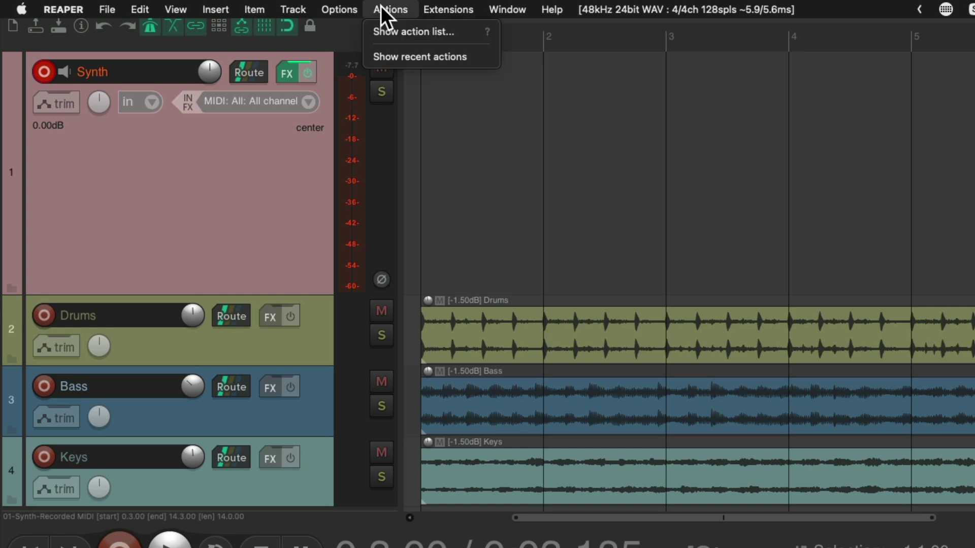
left_click(369, 33)
type("retro")
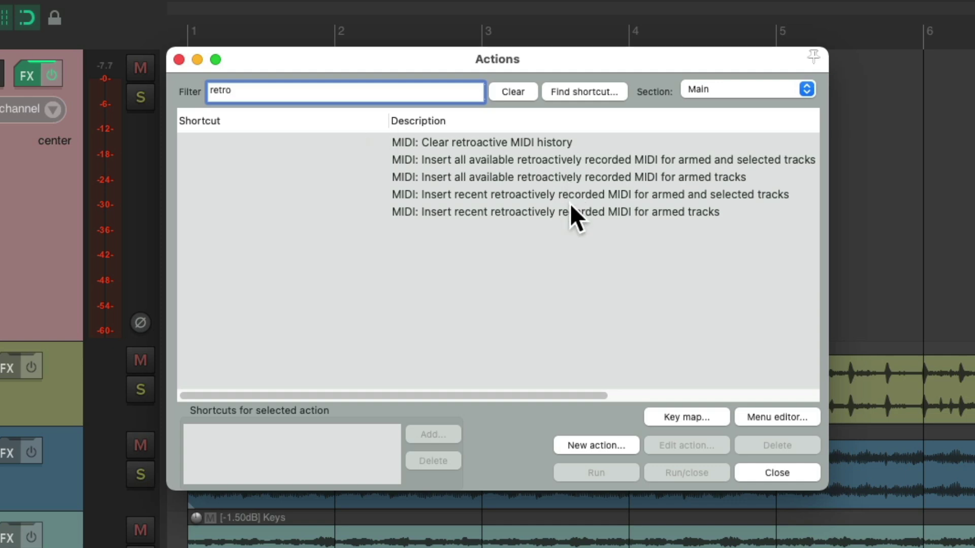
left_click(540, 212)
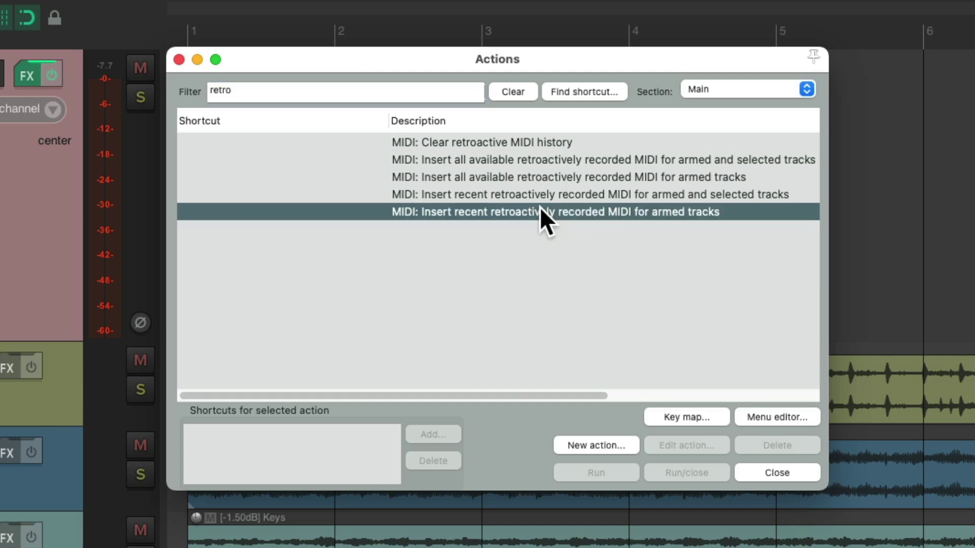
Run the insert action to place the melody on Synth, then play it with the band and stop.
double_click(512, 213)
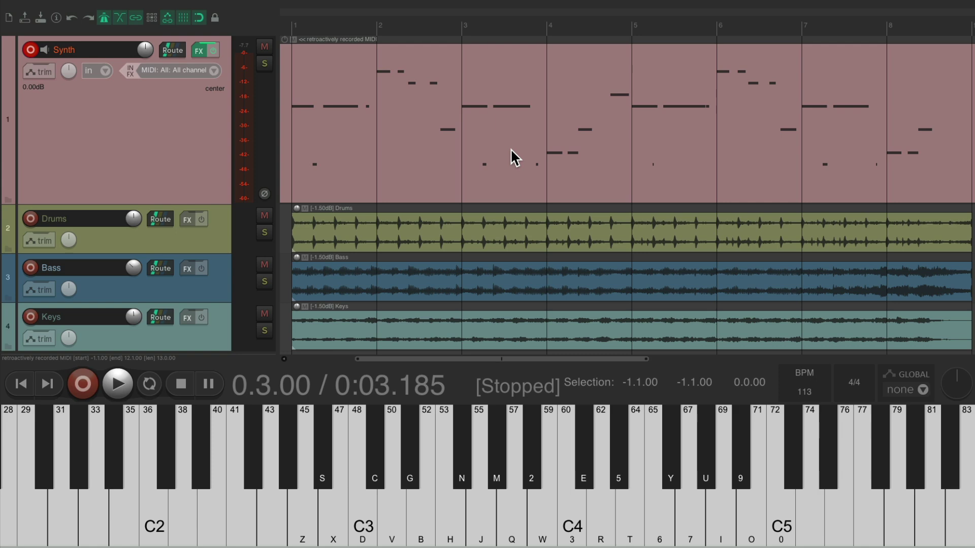
key("space")
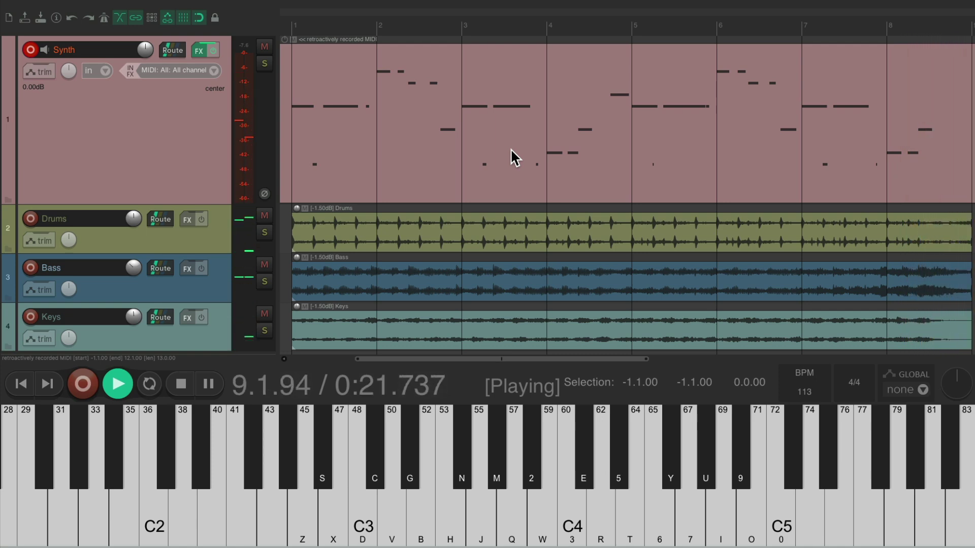
key("space")
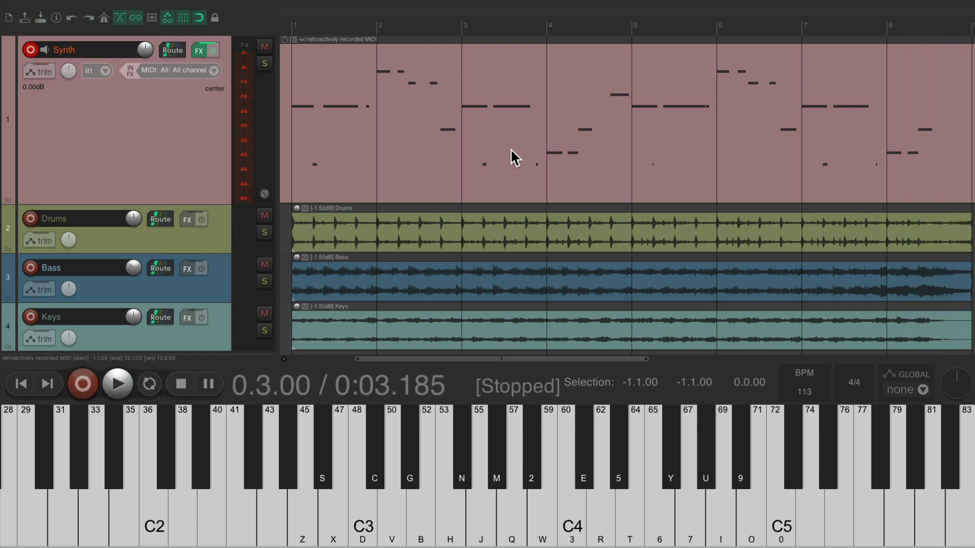